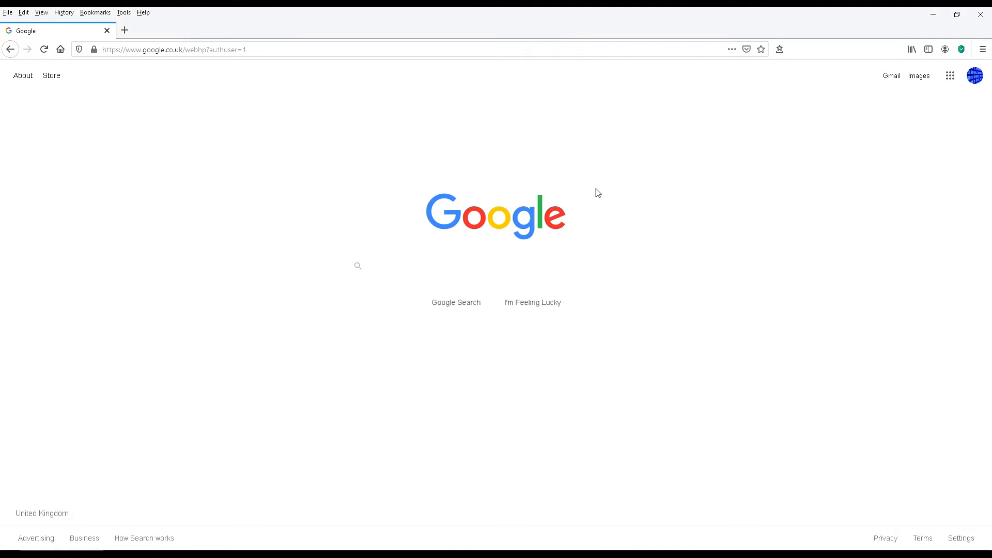
Step: Open a blank Google Sheets spreadsheet and review the item table in the "Y6 spreadsheets 4.pdf" worksheet in Foxit Reader
left_click(950, 81)
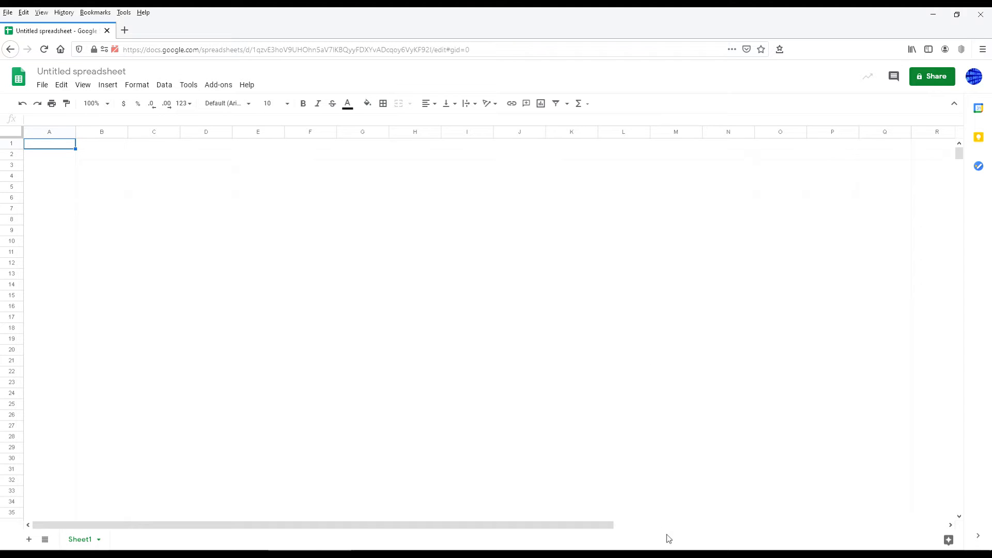
left_click(674, 553)
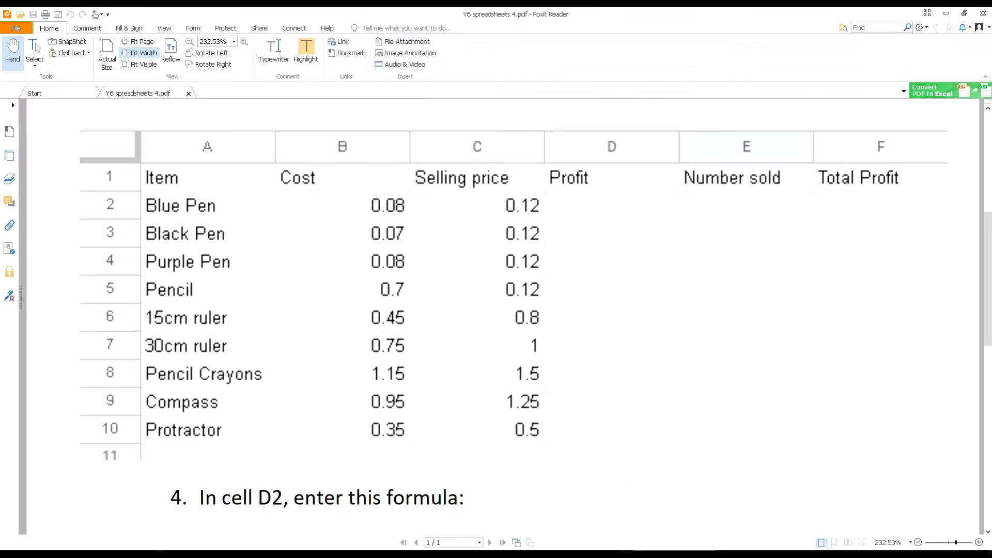
scroll(449, 228, "up", 10)
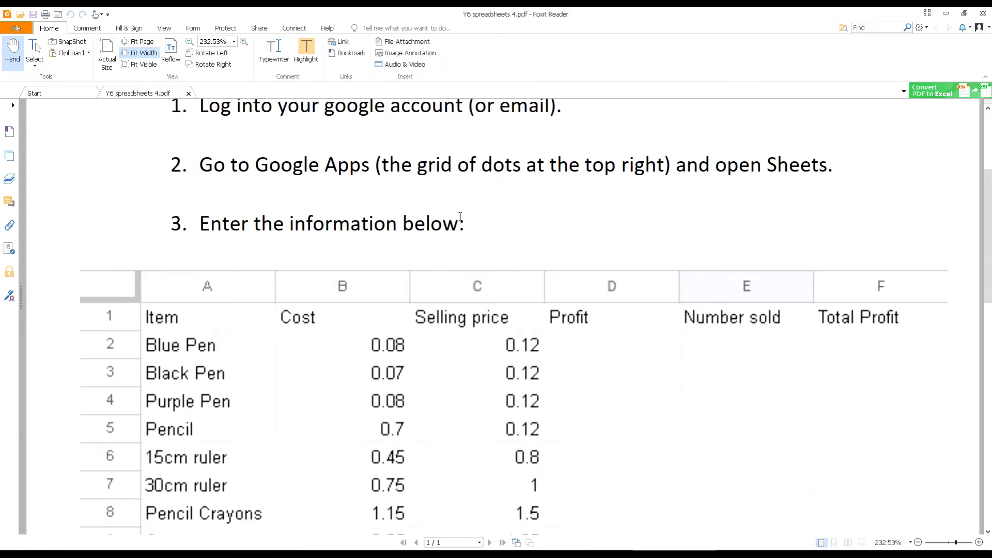
scroll(499, 225, "down", 7)
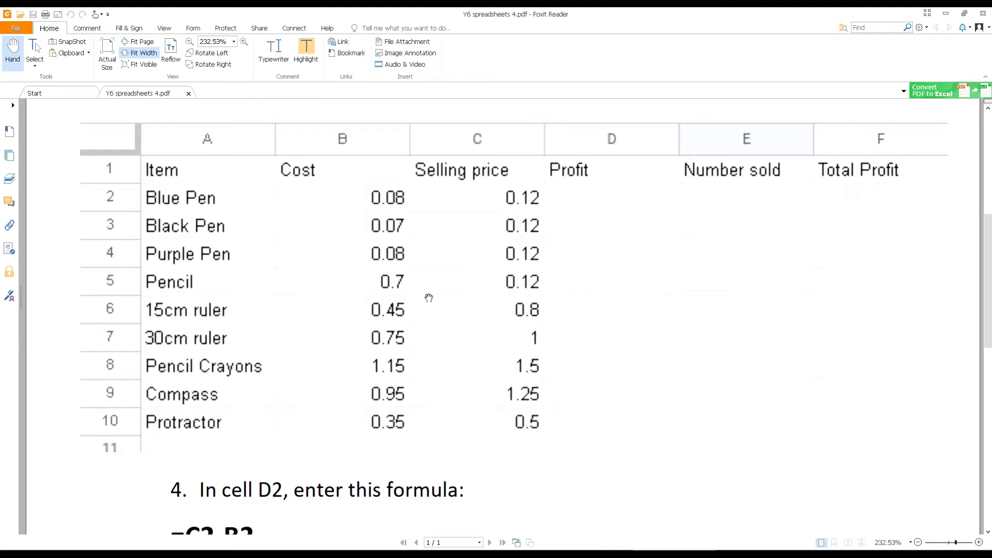
scroll(350, 291, "up", 1)
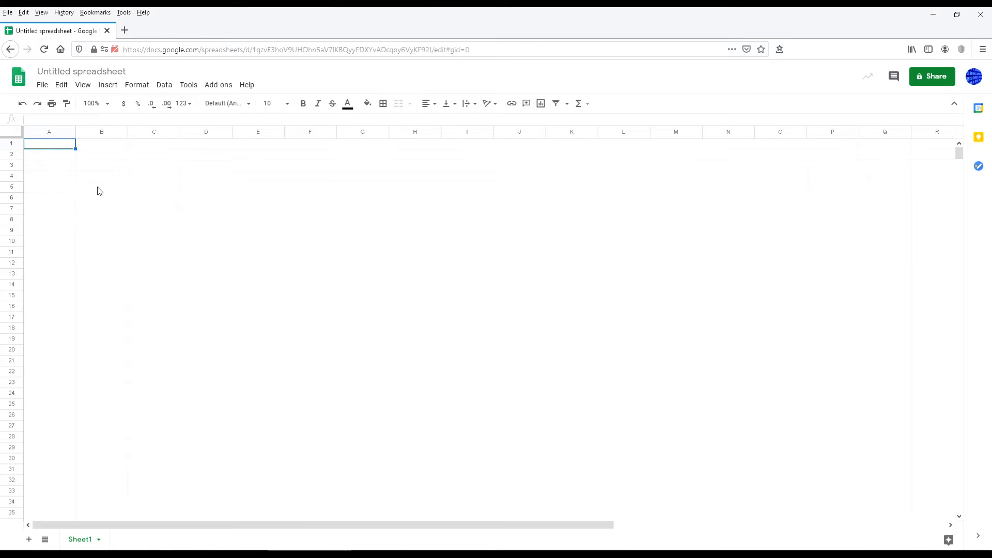
Step: Return to the blank Google Sheets spreadsheet and enter the headings Item, Cost and Selling Price in cells A1 to C1
type("Item")
key("Tab")
type("Cost")
key("Tab")
type("Selling Price")
key("Tab")
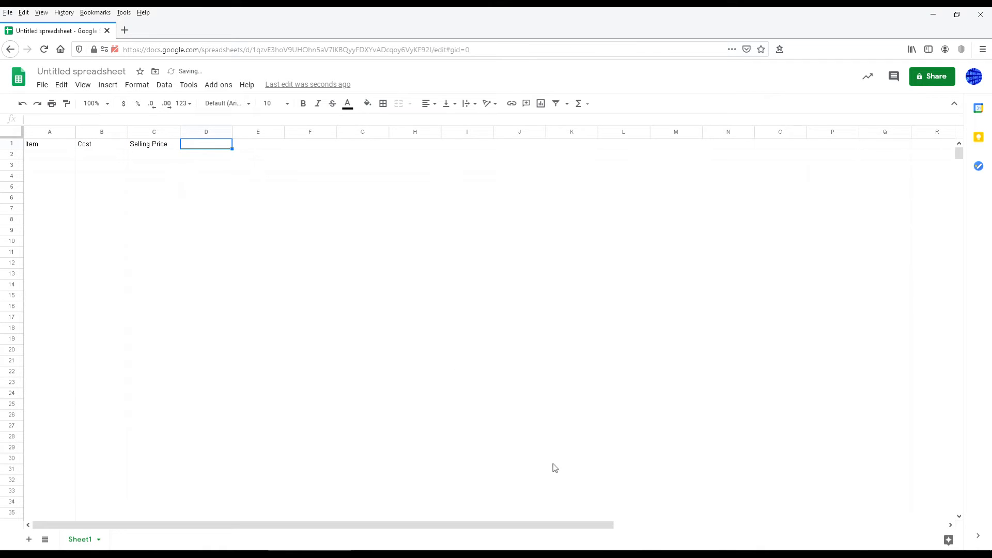
Step: Check the worksheet's table in the PDF again and switch to the prepared School Shop spreadsheet in Google Sheets
key("alt+Tab")
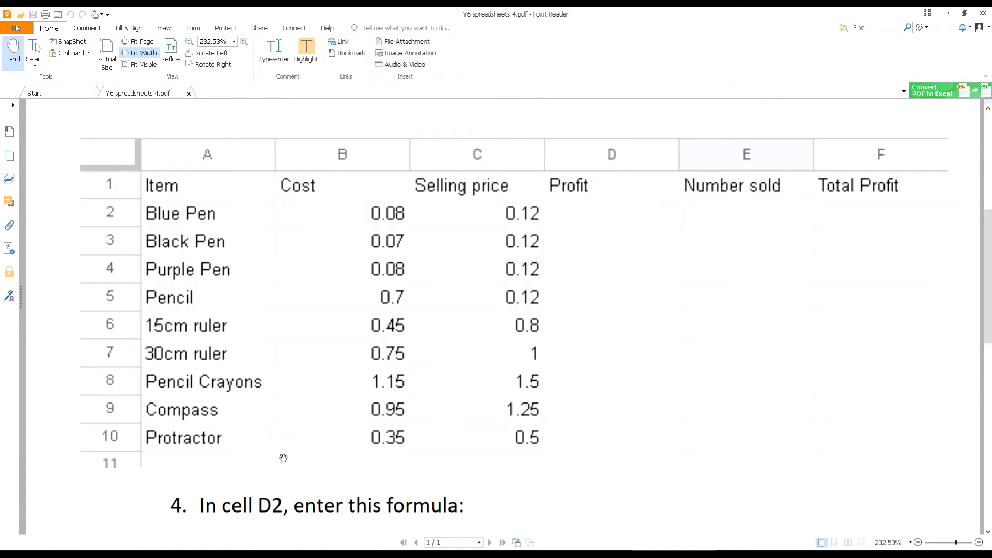
key("alt+Tab")
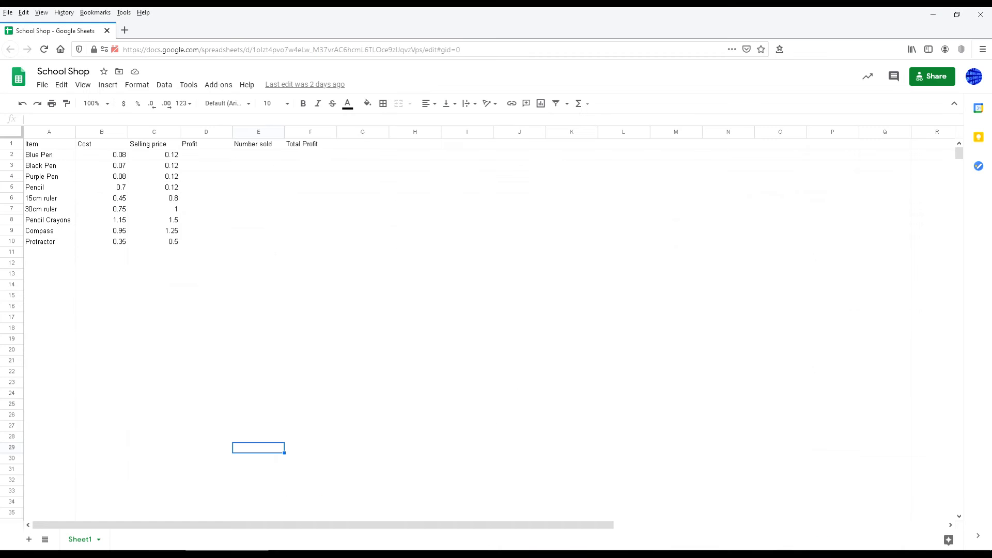
left_click(313, 255)
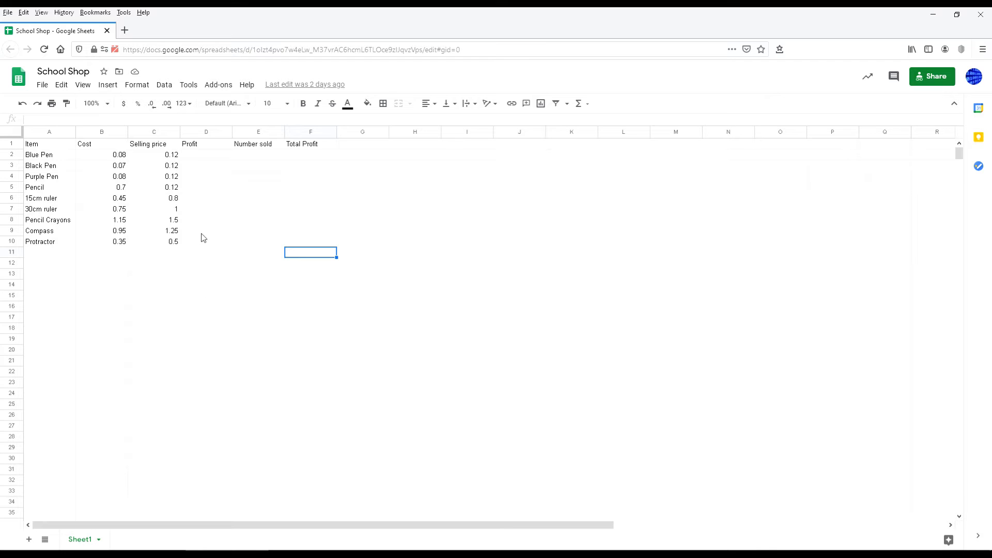
Step: Enter the profit formula =C2-B2 in cell D2 and decline the suggested autofill for the column
left_click(205, 157)
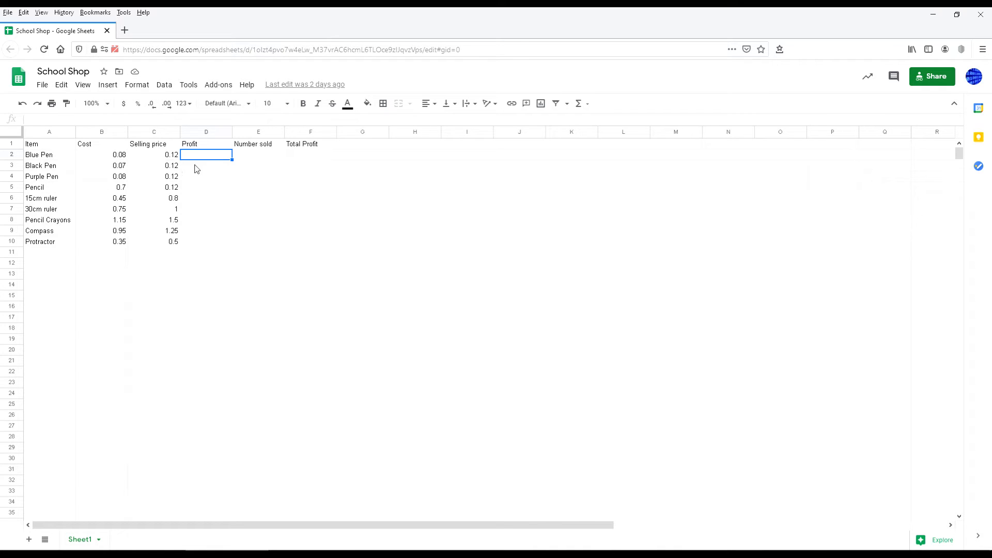
type("=")
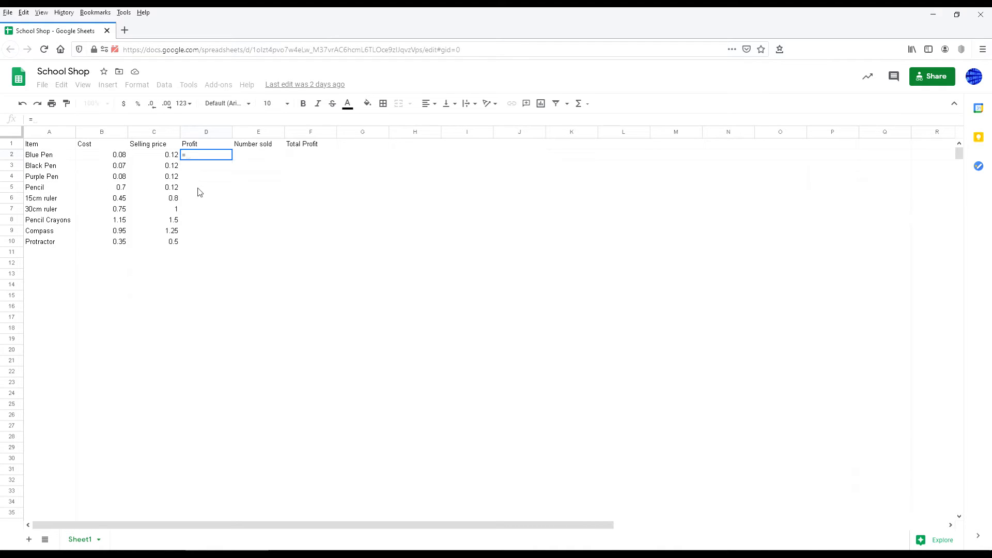
left_click(163, 157)
type("-")
left_click(112, 157)
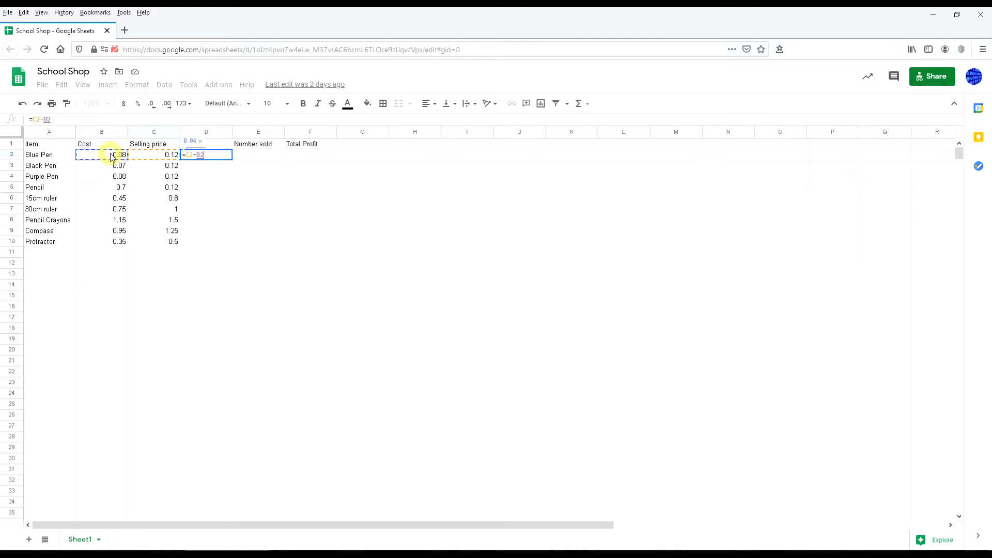
key("Return")
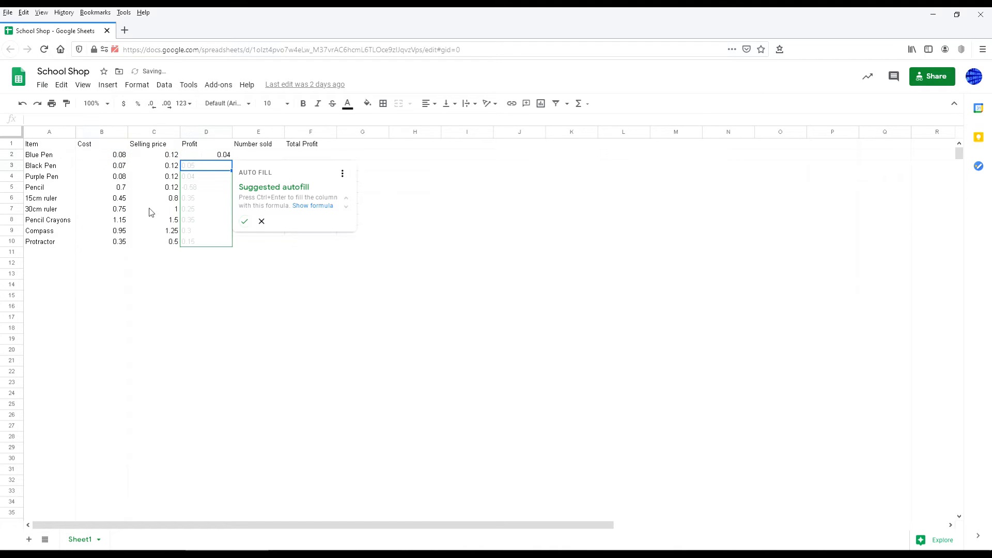
left_click(262, 221)
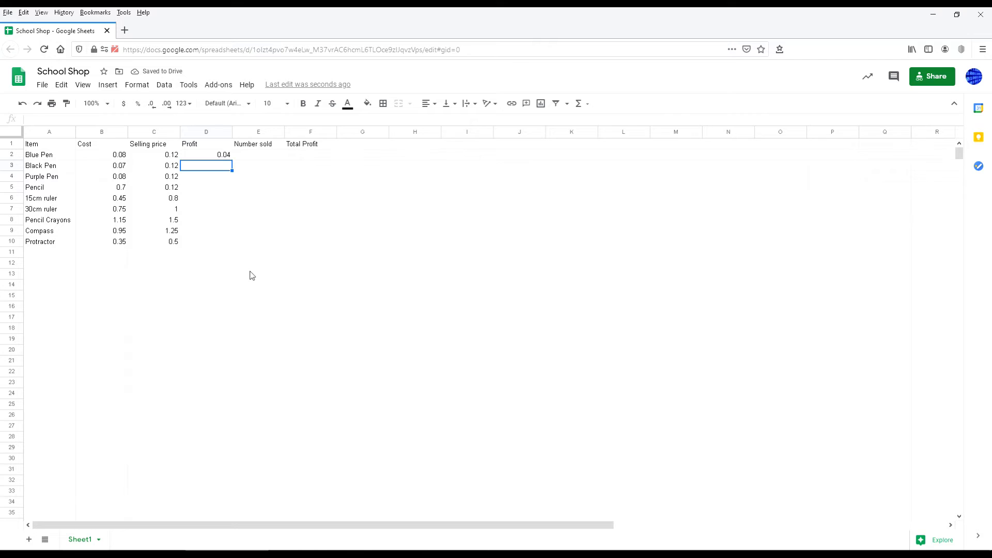
Step: Fill the Number sold column, E2 to E10, with 2, 4, 5, 7, 8, 10, 2, 4 and 5
left_click(255, 156)
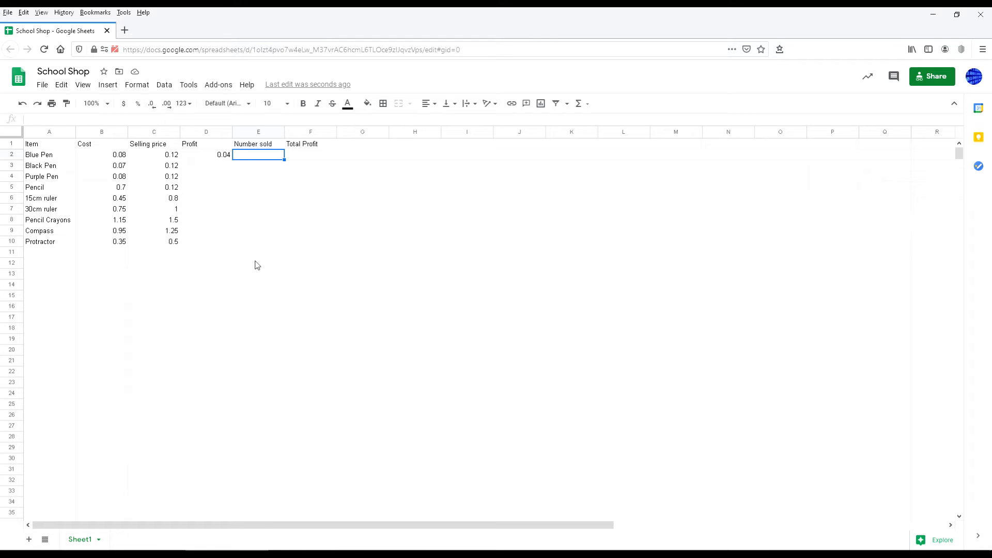
type("2")
key("Return")
type("4")
key("Return")
type("5")
key("Return")
type("7")
key("Return")
type("8")
key("Return")
type("10")
key("Return")
type("2")
key("Return")
type("4")
key("Return")
type("5")
key("Return")
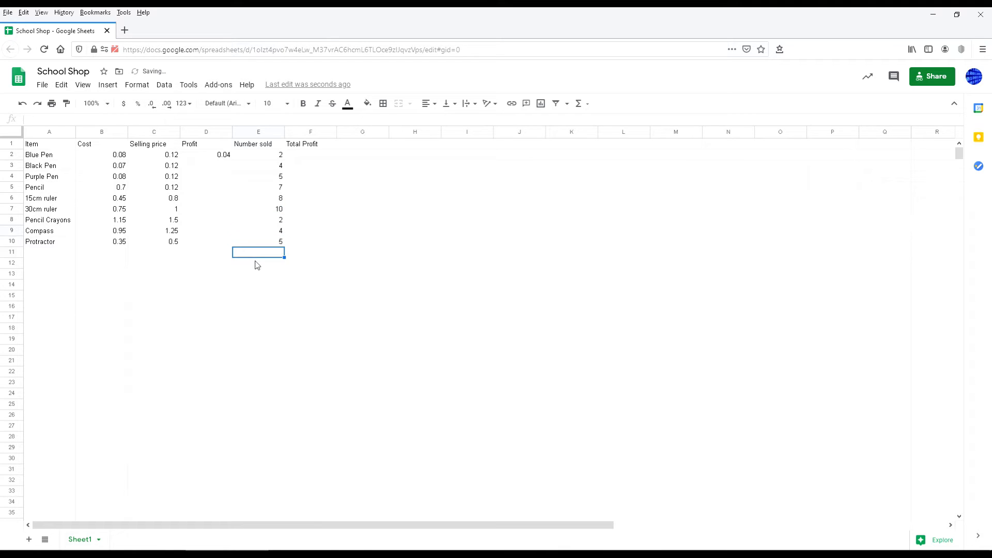
Step: Enter the Blue Pen's total profit formula =D2*E2 in cell F2
left_click(311, 156)
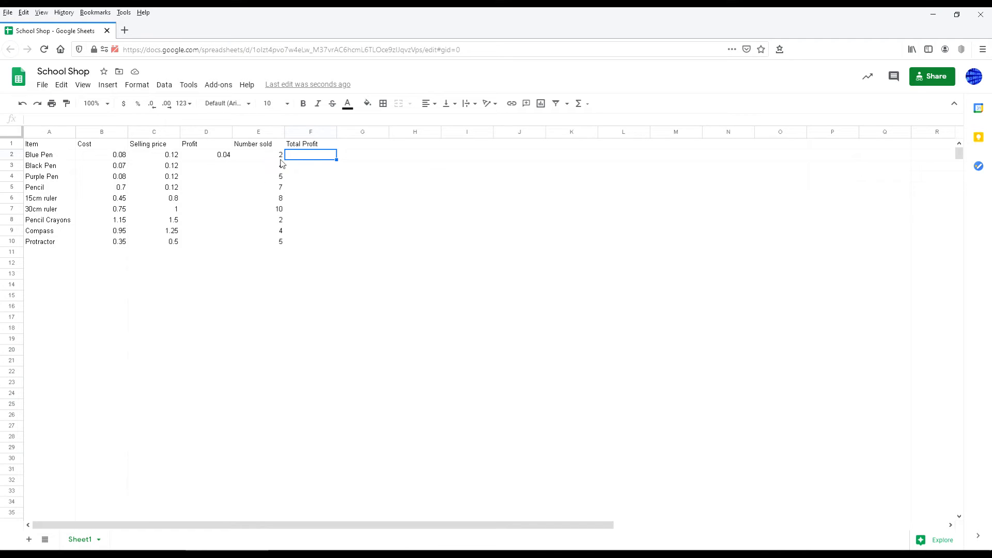
type("=")
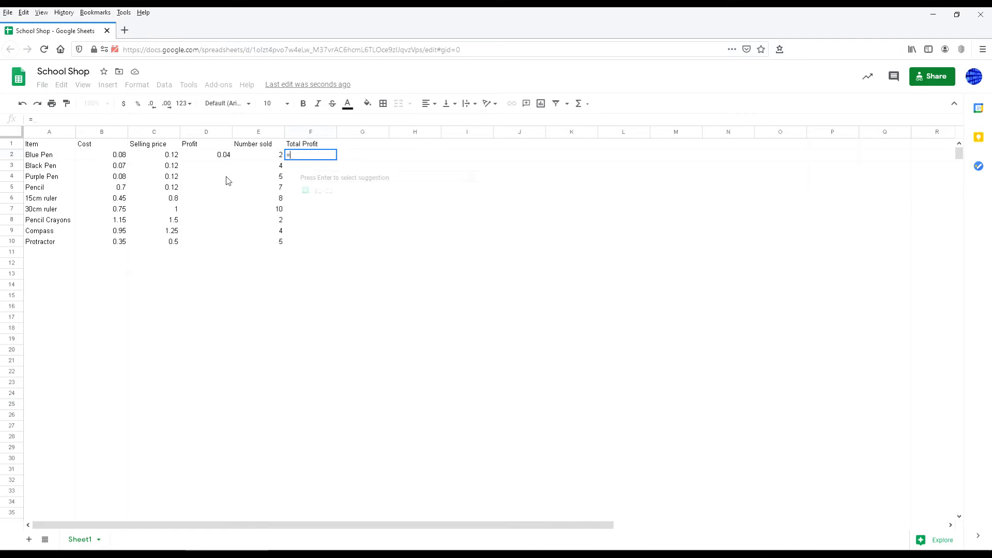
left_click(212, 155)
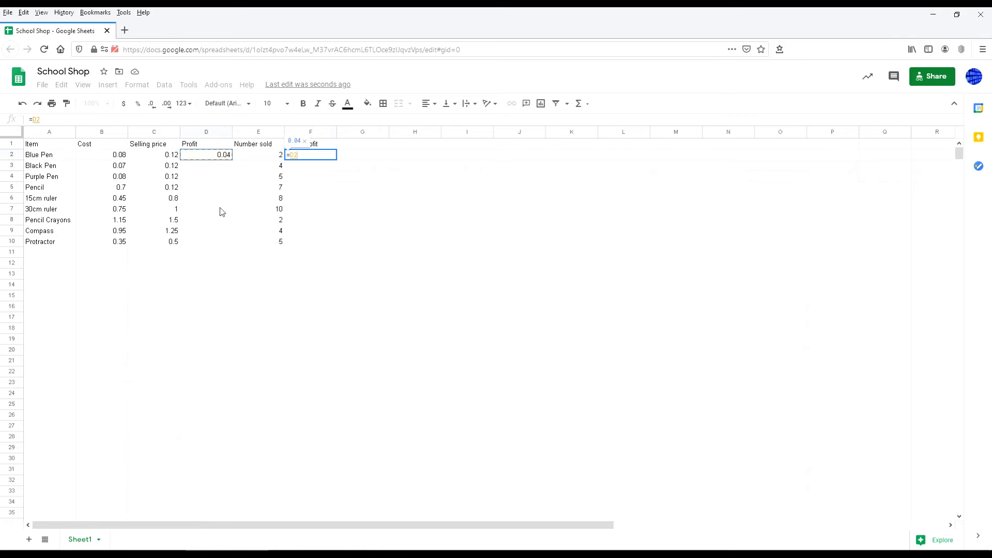
type("*")
left_click(263, 158)
key("Return")
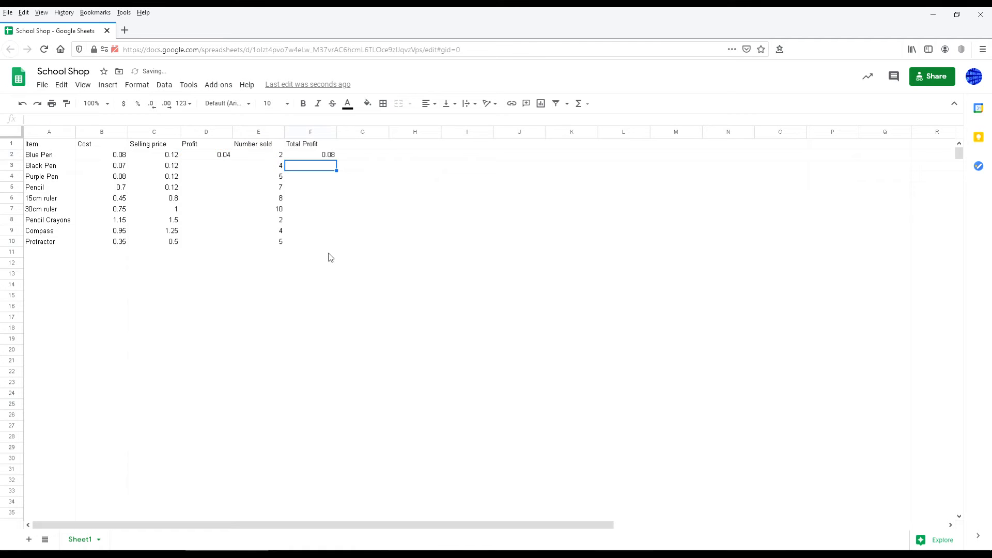
Step: Copy the Profit formula from D2 and the Total Profit formula from F2 down to row 10
left_click(199, 159)
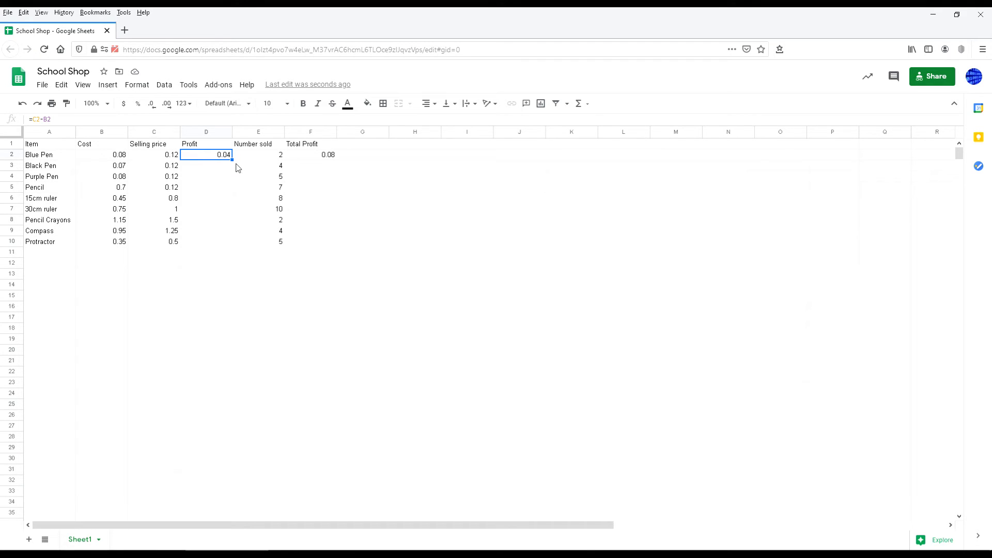
left_click_drag(233, 160, 222, 241)
left_click(326, 155)
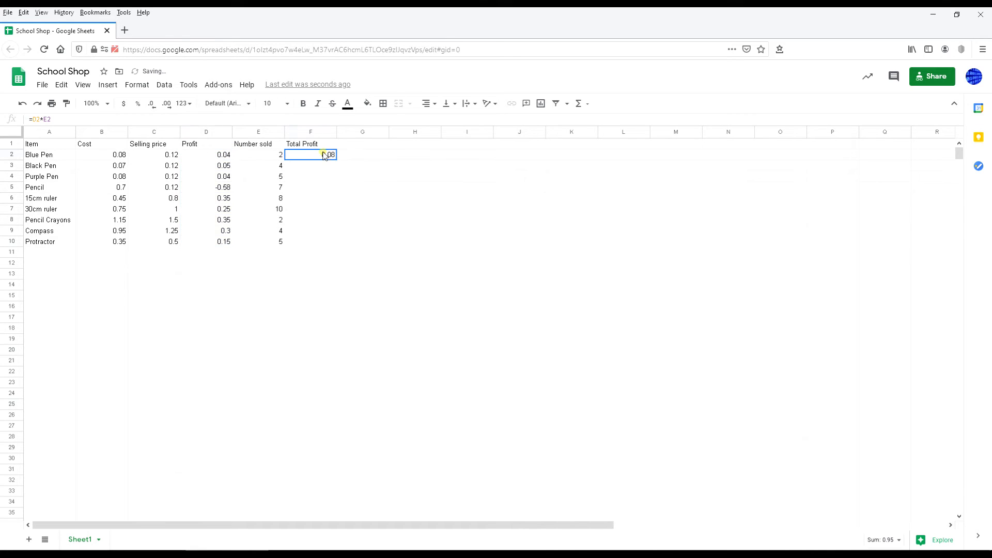
left_click_drag(335, 159, 324, 244)
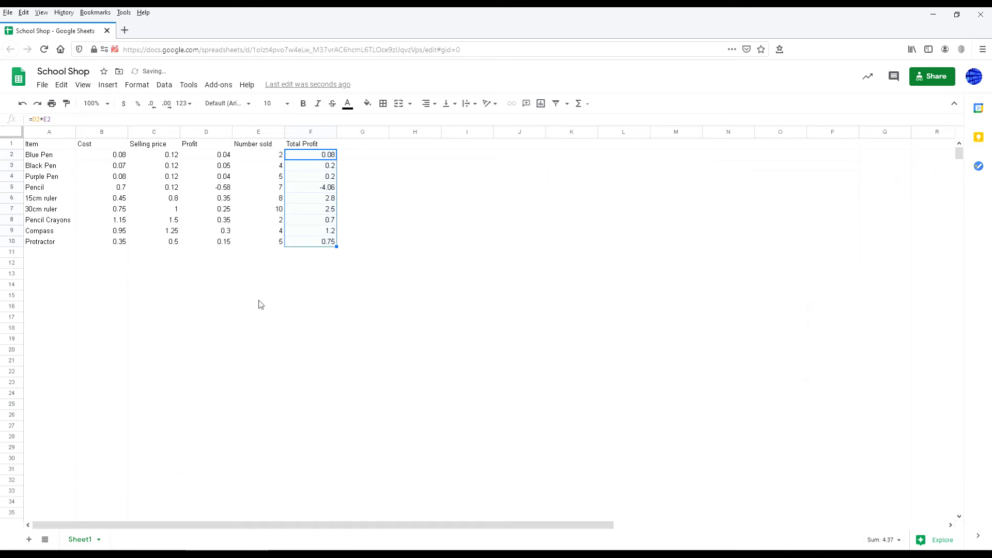
left_click(310, 252)
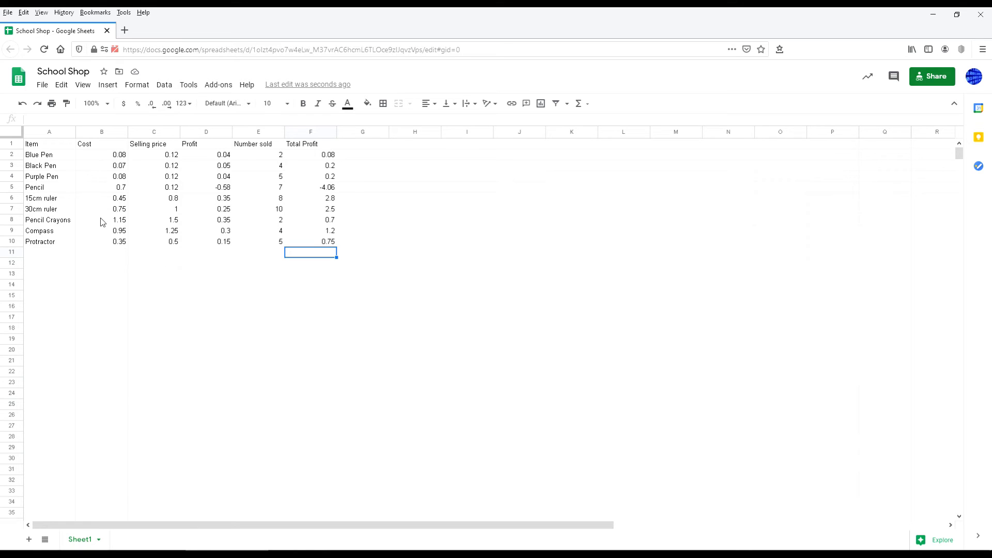
Step: Correct the Pencil's cost in cell B5 to 0.07 and check its total profit formula in F5
left_click(121, 190)
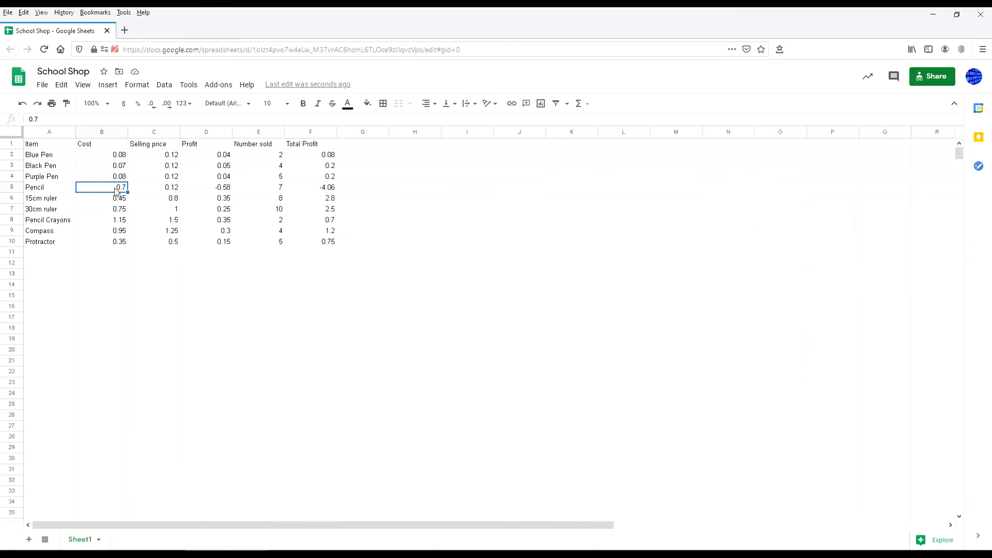
type("0")
left_click(309, 189)
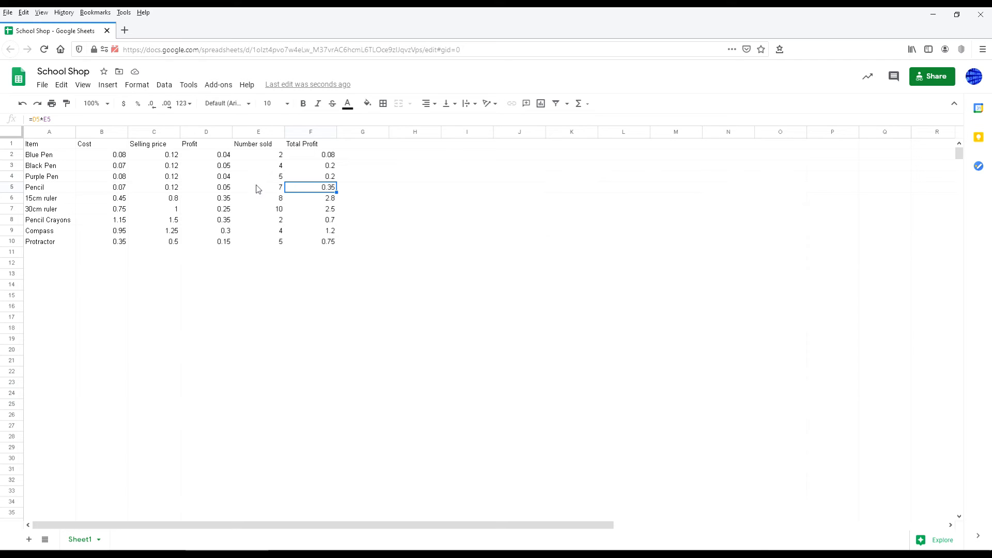
Step: Change the number of blue pens sold in cell E2 to 20, and after that to 9
left_click(267, 157)
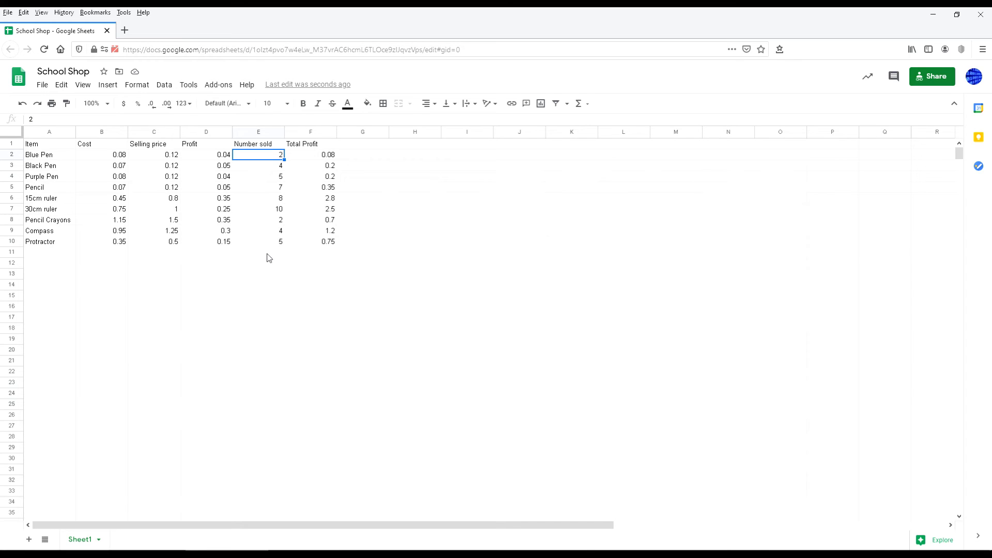
key("Return")
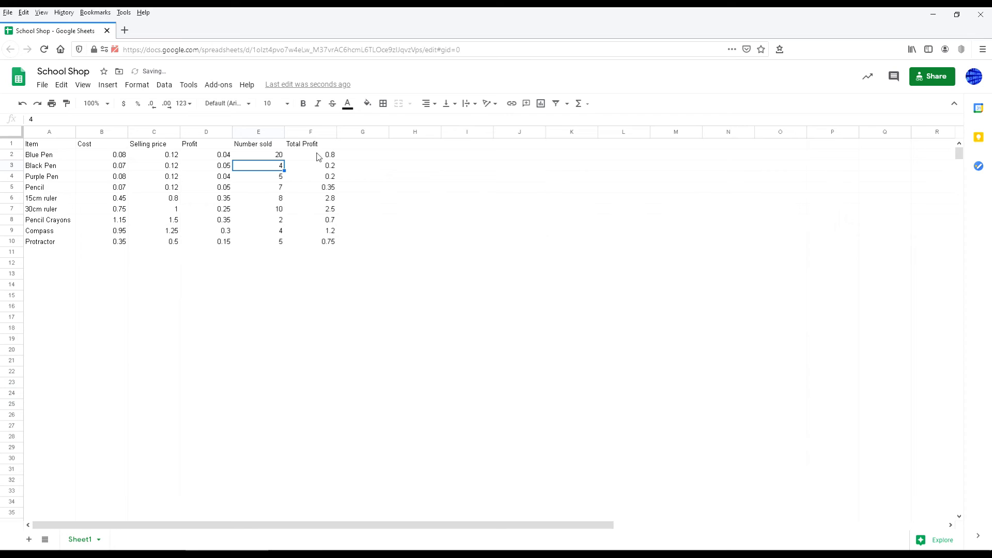
left_click(269, 156)
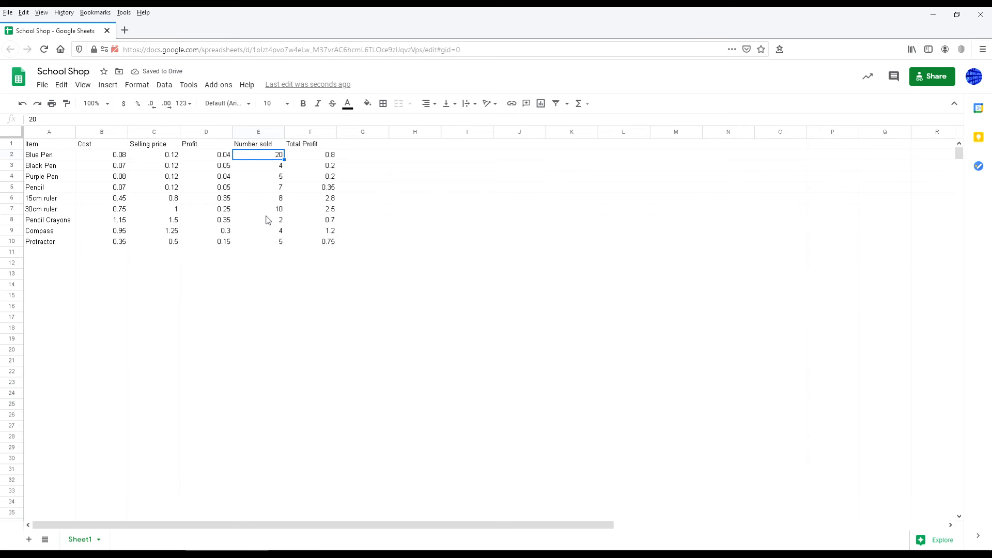
type("9")
key("Return")
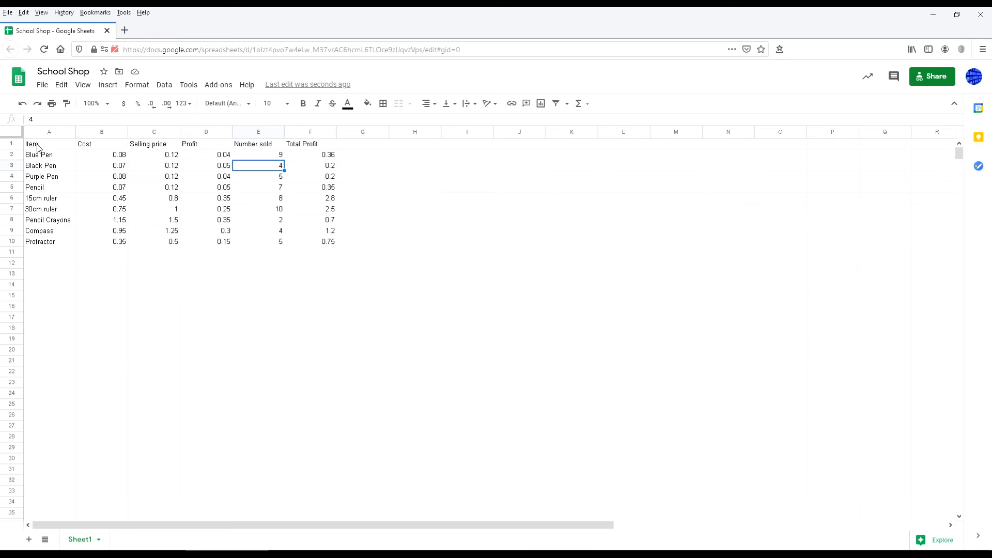
Step: Make the column headings in A1 to F1 and the item names in A2 to A10 bold
left_click_drag(38, 148, 95, 150)
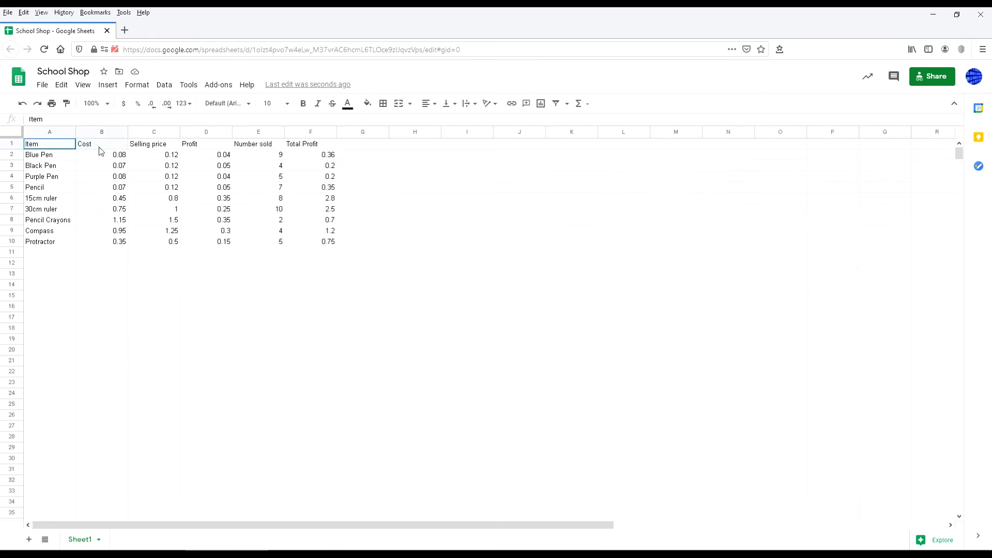
left_click(305, 274)
left_click(43, 143)
left_click(156, 267)
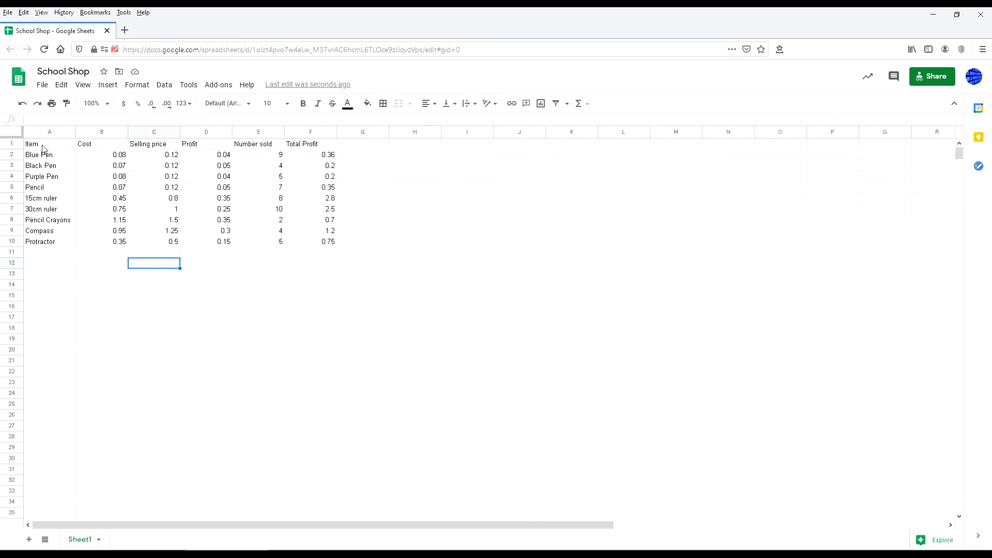
left_click_drag(46, 146, 319, 145)
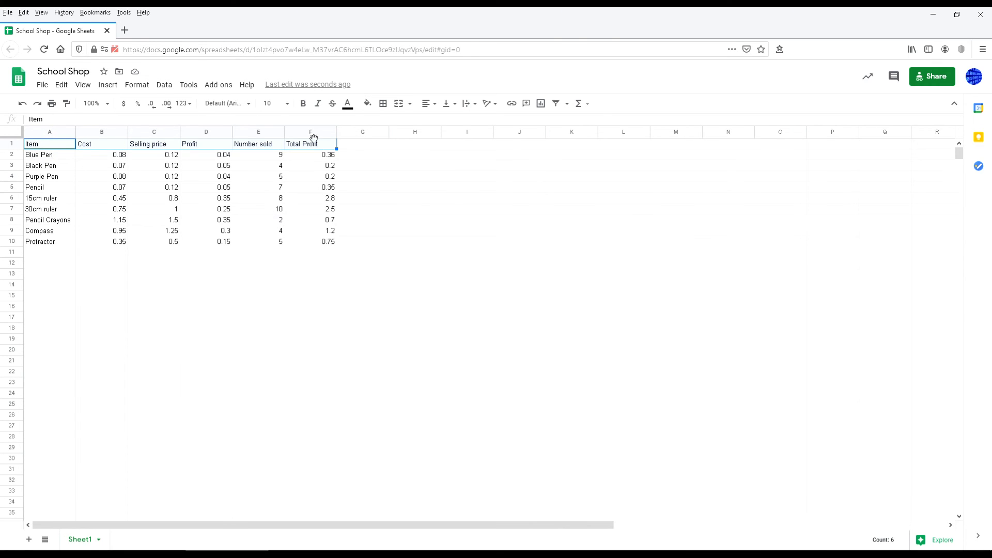
left_click(305, 107)
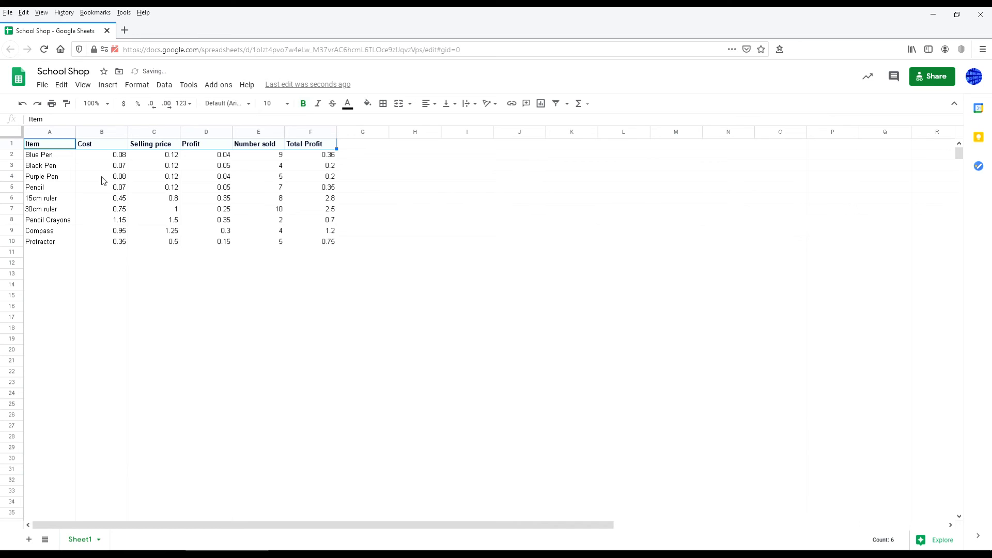
left_click_drag(51, 158, 60, 245)
left_click(303, 104)
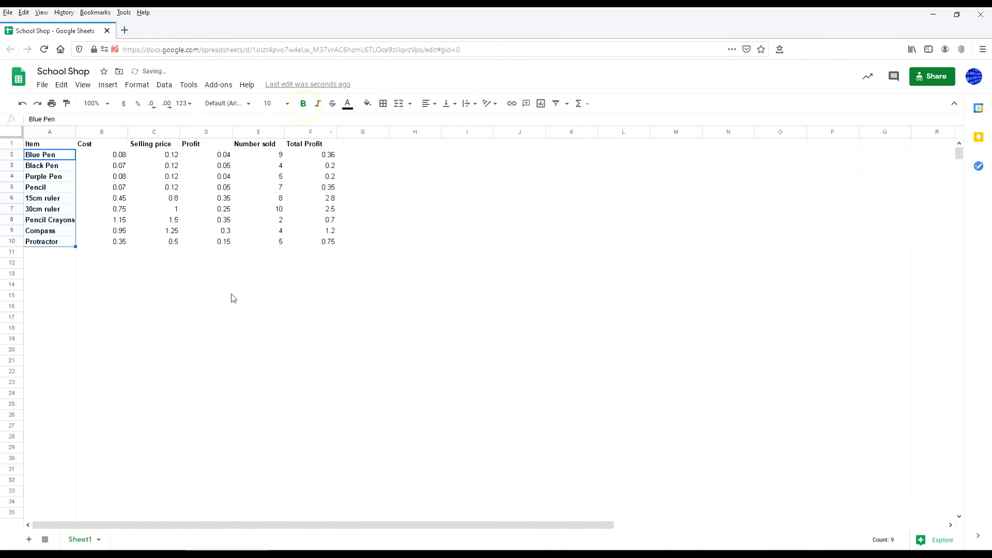
Step: Apply all borders to the table range A1 to F10
left_click(231, 297)
left_click(46, 146)
left_click_drag(49, 147, 326, 241)
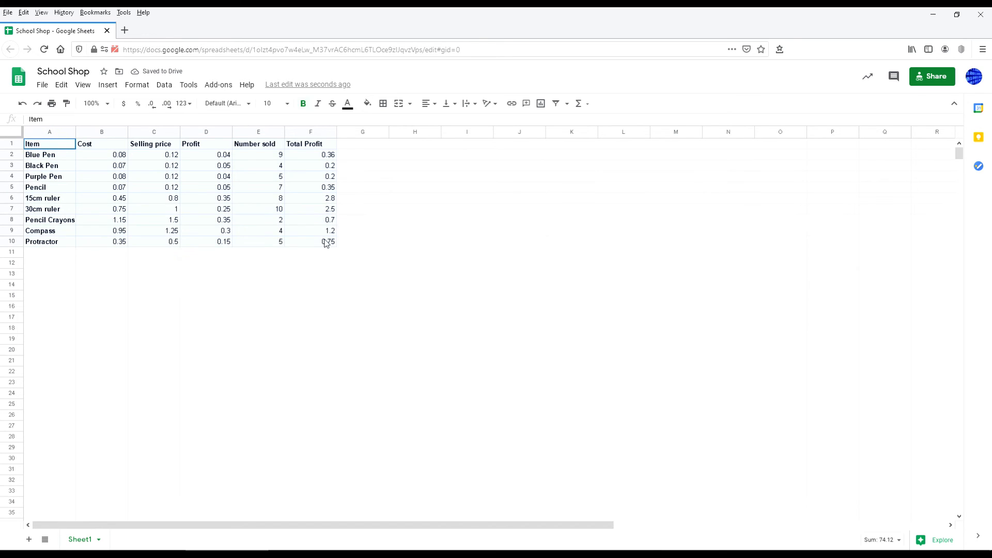
left_click(383, 103)
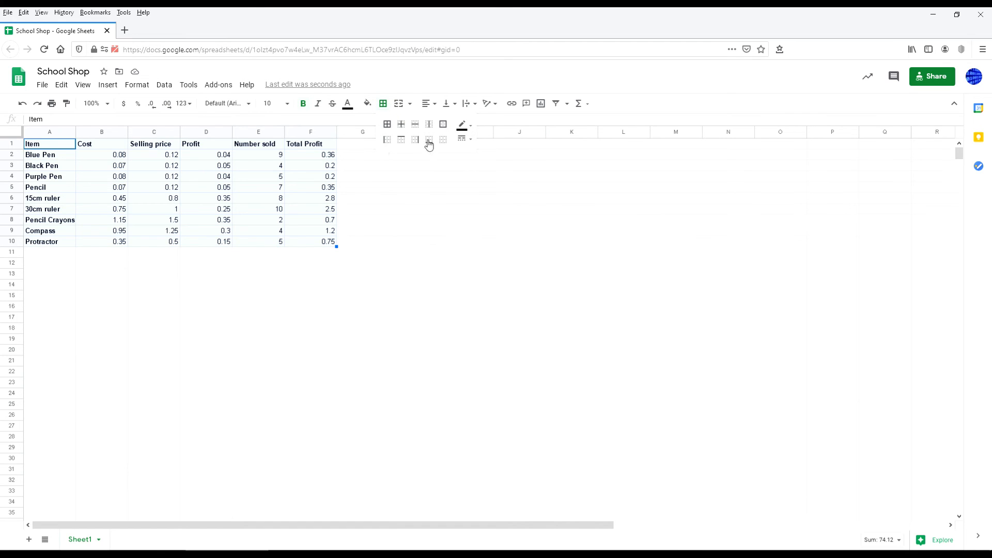
left_click(389, 128)
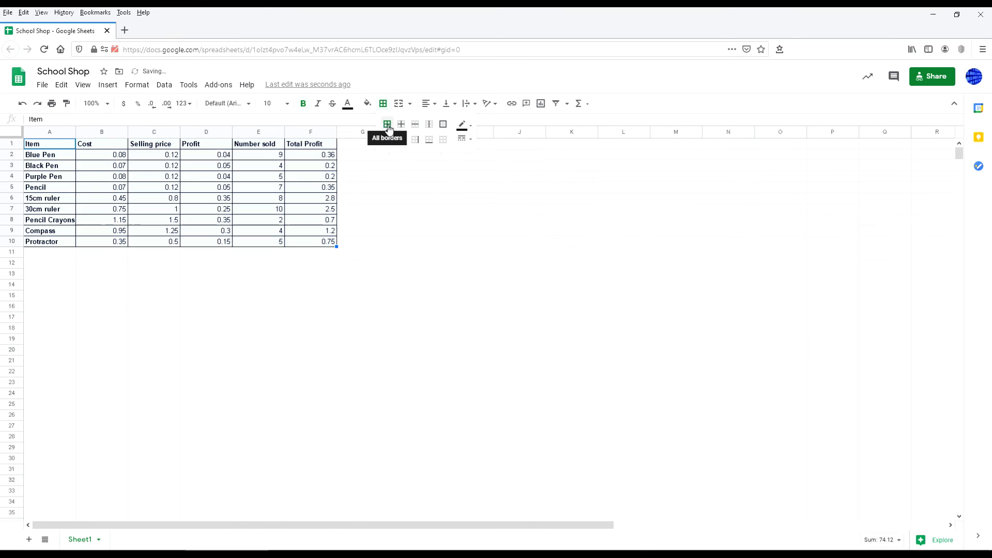
left_click(264, 274)
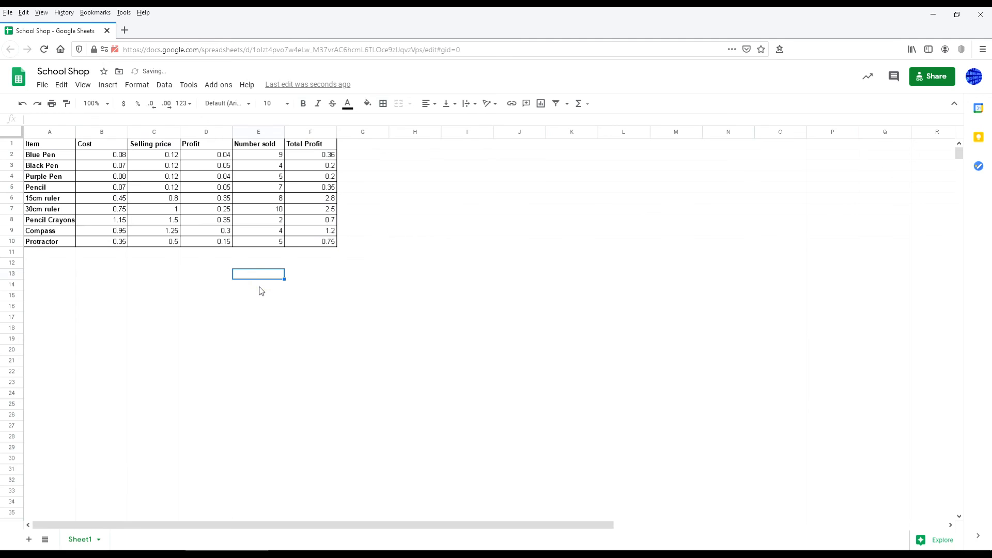
Step: Label cell E11 "Total" and enter the formula =SUM(F2:F10) in F11 to add up the Total Profit column
left_click(262, 254)
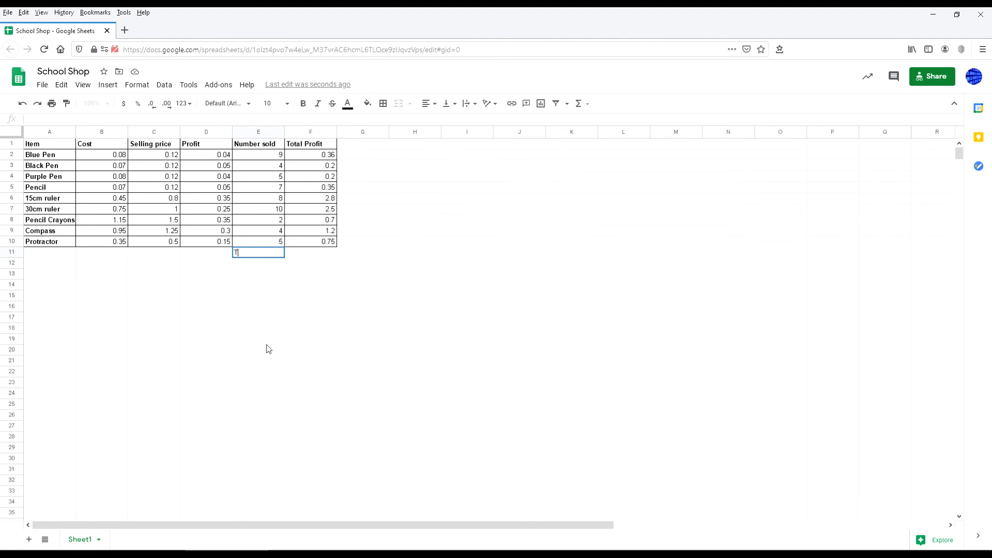
key("Return")
key("Right")
key("Up")
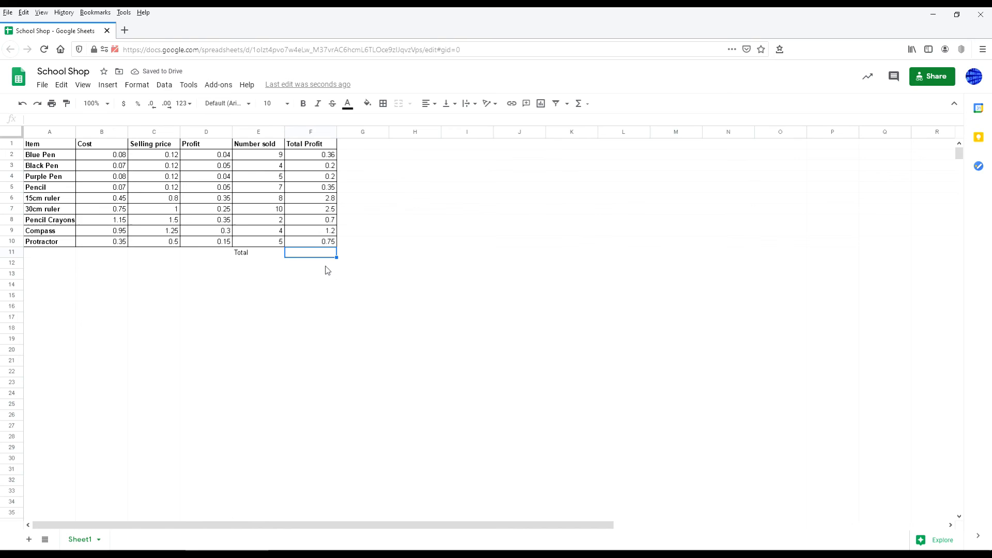
type("=sum")
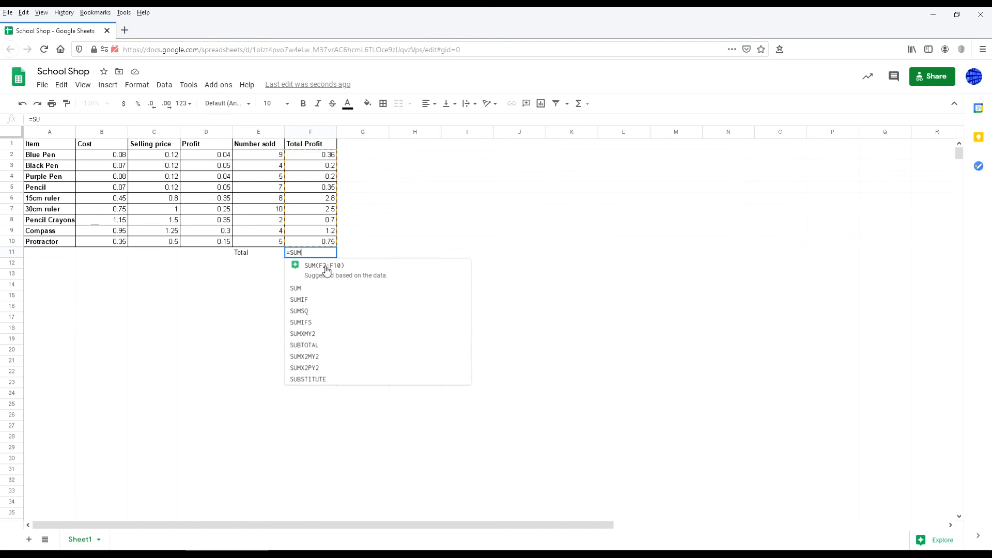
key("Tab")
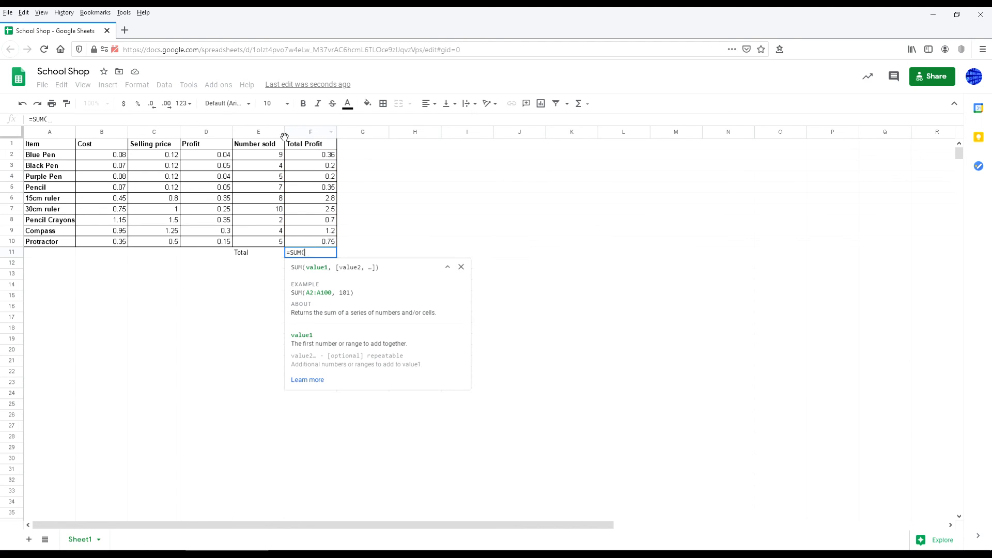
left_click_drag(312, 157, 325, 242)
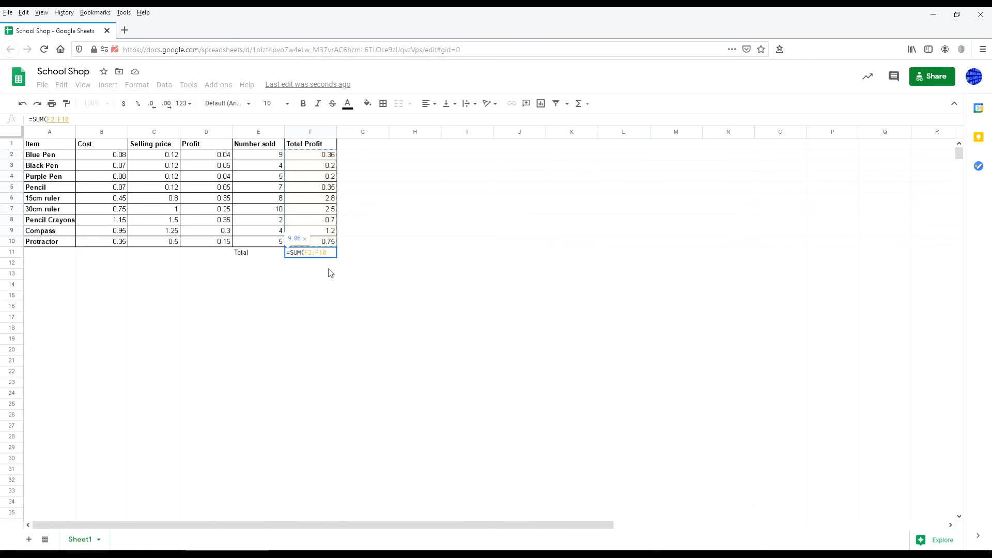
type(")")
key("Return")
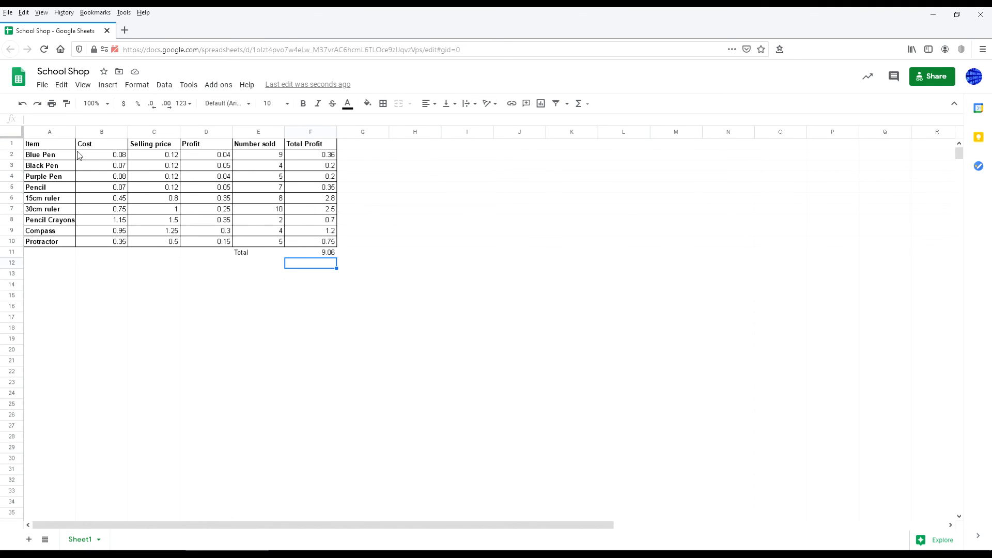
left_click(51, 69)
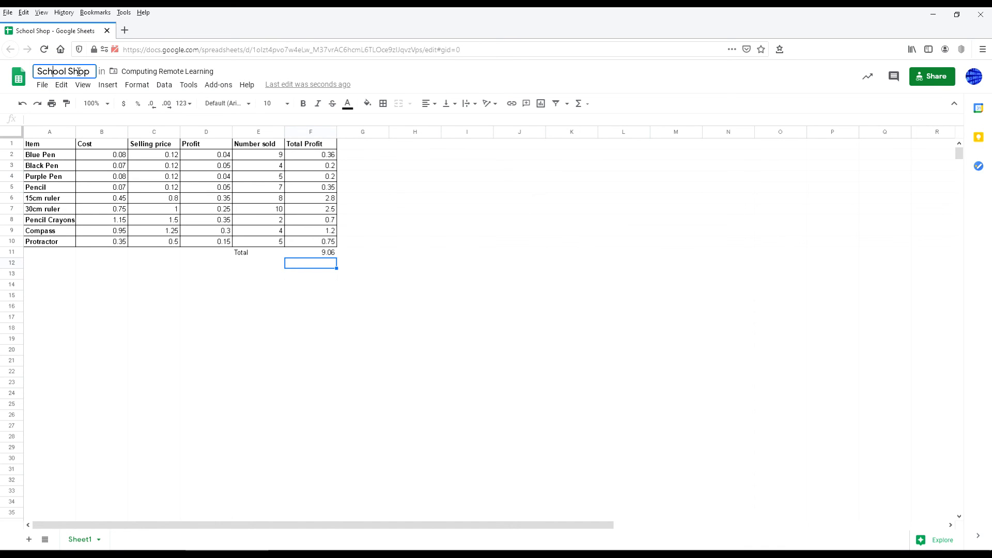
left_click(246, 78)
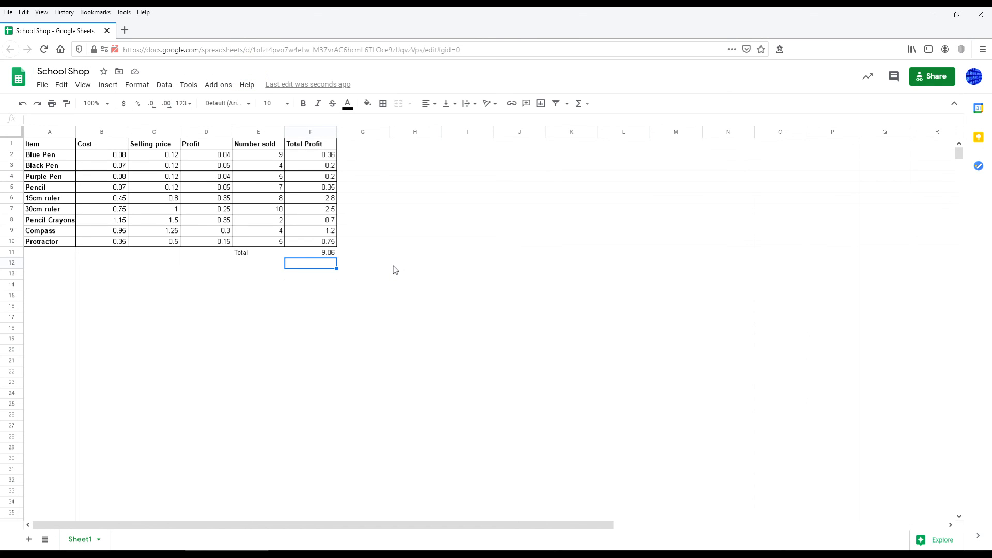